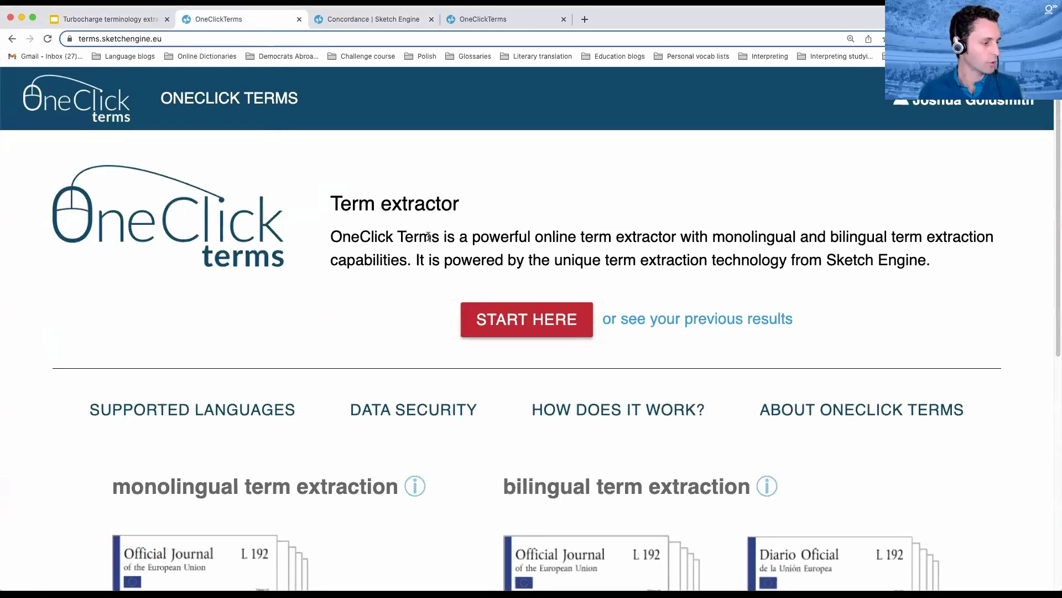
Scroll down the OneClick Terms home page and start a new term extraction
{"action": "scroll", "coordinate": [436, 269], "scroll_direction": "down", "scroll_amount": 1}
{"action": "left_click", "coordinate": [535, 305]}
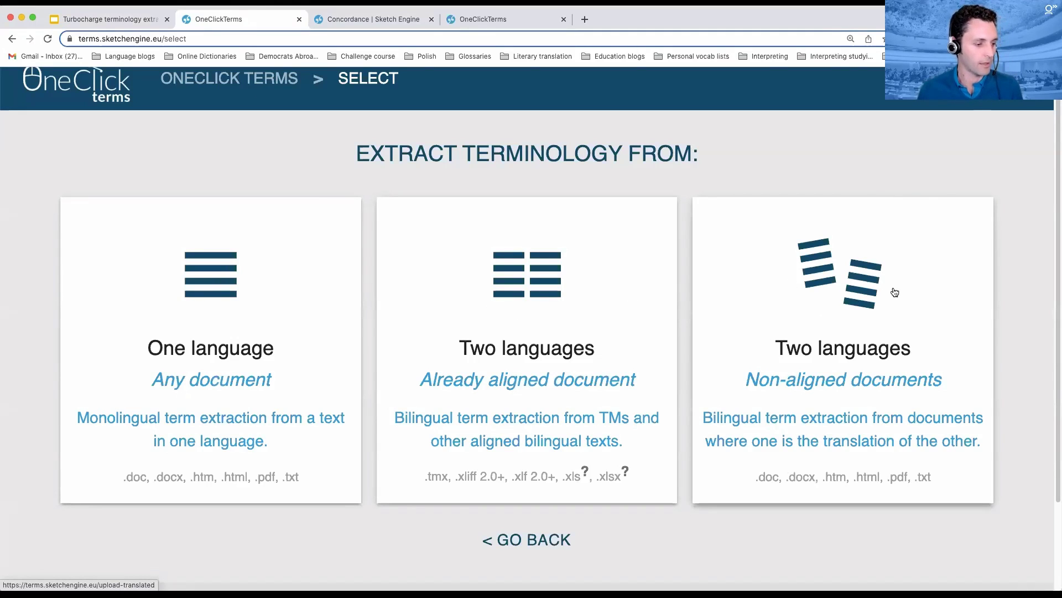
Choose non-aligned two-language extraction with English source and Spanish target, then scroll to the upload boxes
{"action": "left_click", "coordinate": [842, 327]}
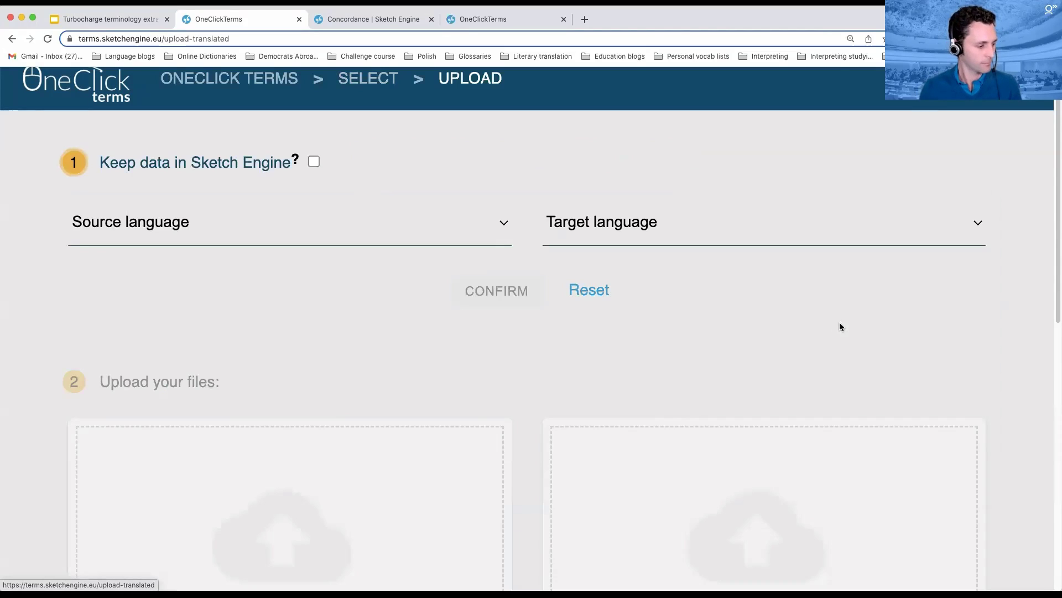
{"action": "left_click", "coordinate": [227, 232]}
{"action": "left_click", "coordinate": [201, 368]}
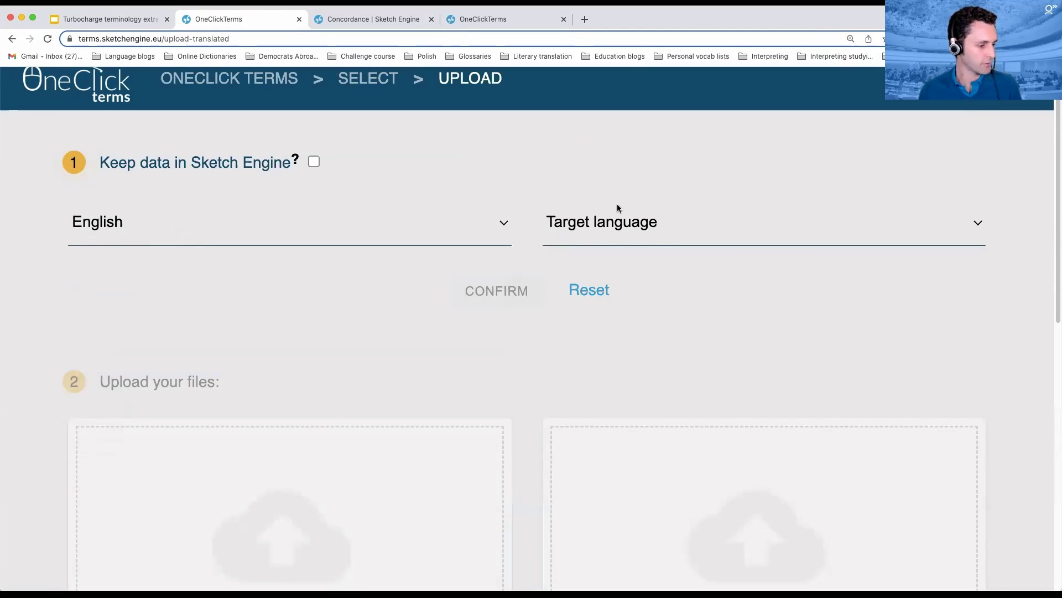
{"action": "left_click", "coordinate": [618, 209]}
{"action": "type", "text": "sp"}
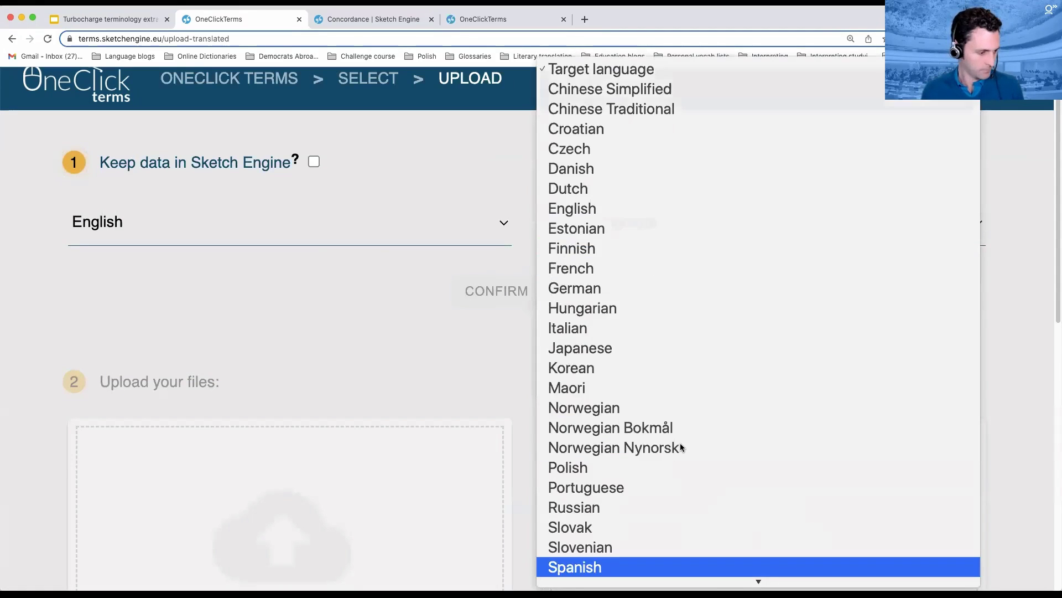
{"action": "key", "text": "Return"}
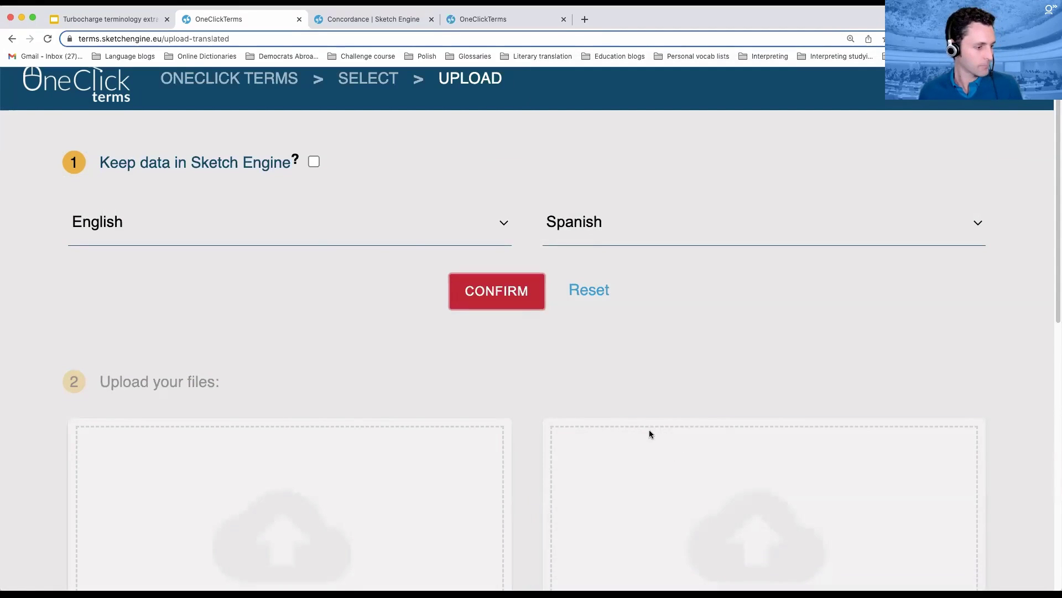
{"action": "left_click", "coordinate": [500, 292]}
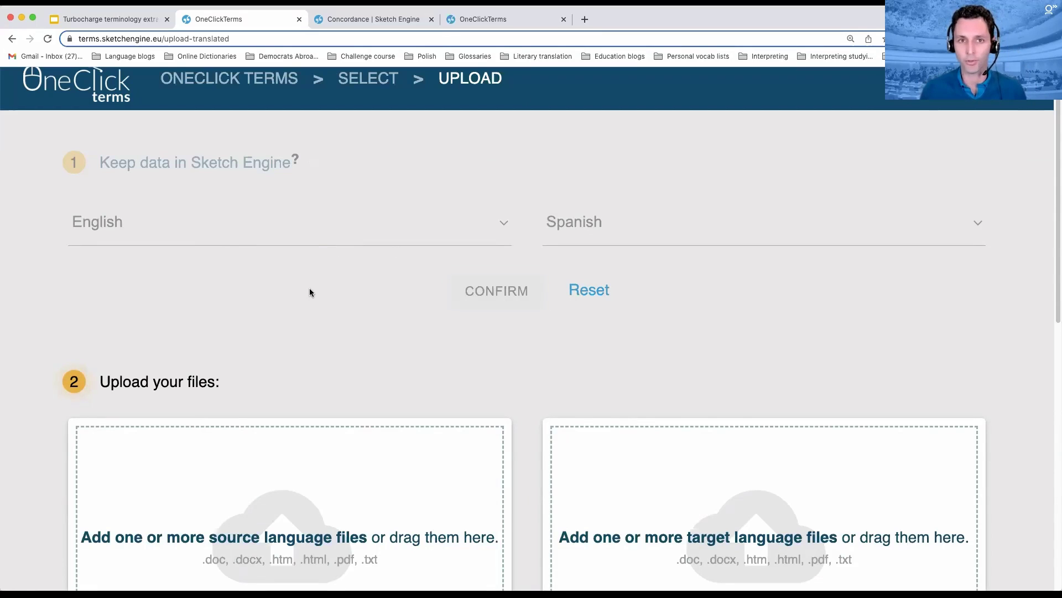
{"action": "scroll", "coordinate": [181, 305], "scroll_direction": "down", "scroll_amount": 5}
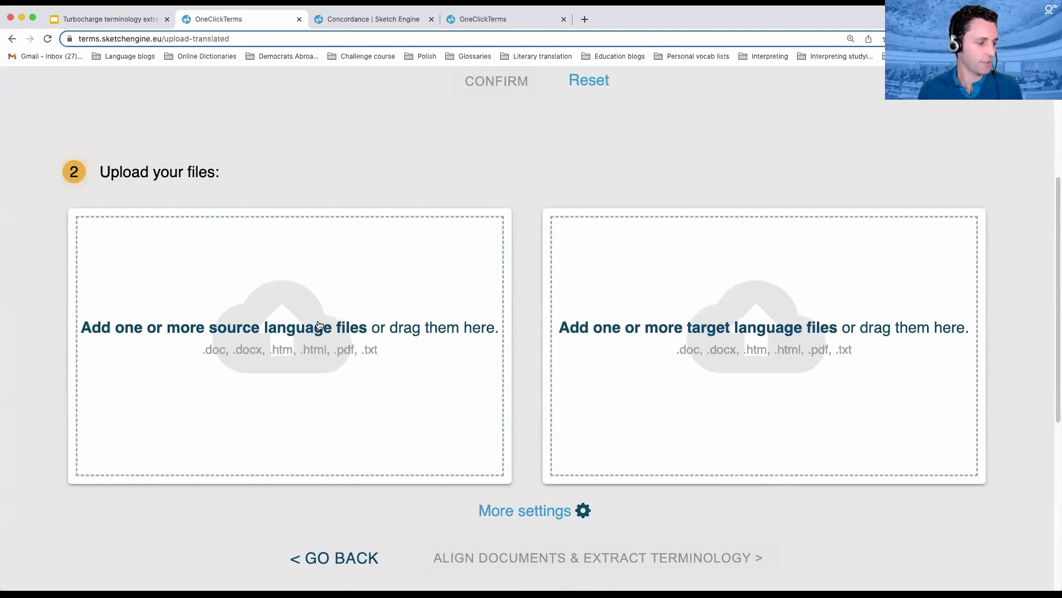
{"action": "scroll", "coordinate": [319, 310], "scroll_direction": "down", "scroll_amount": 2}
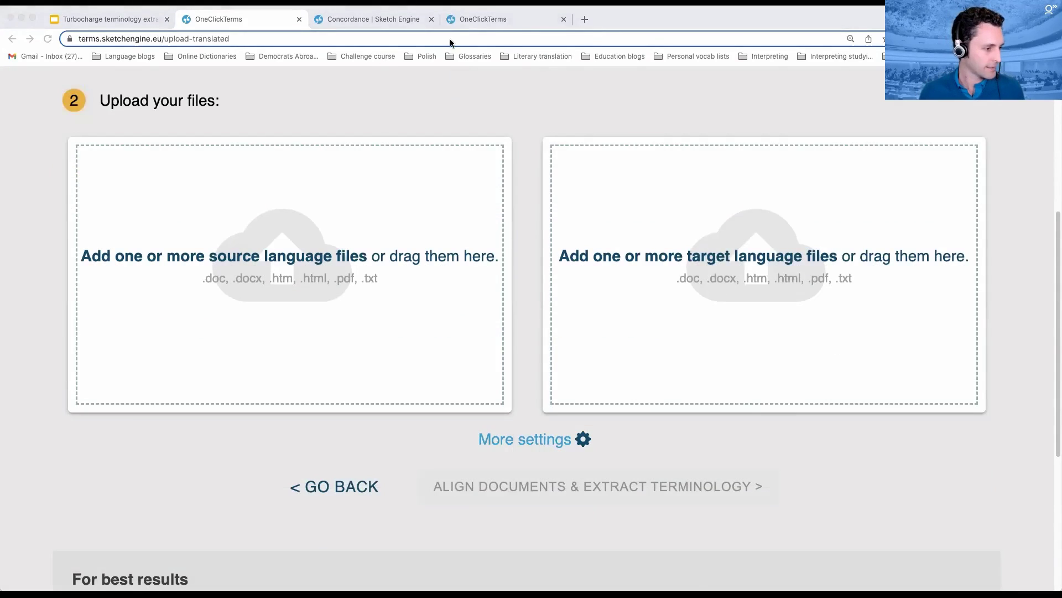
Open the finished results, preview the Spanish multi-word terms, then show the bilingual term pairs
{"action": "left_click", "coordinate": [465, 19]}
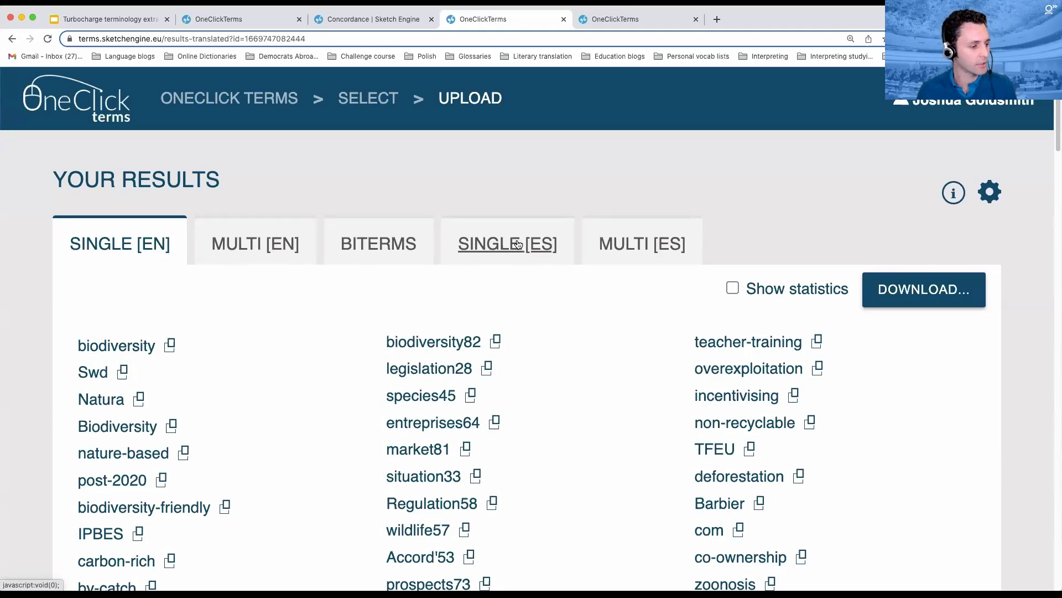
{"action": "left_click", "coordinate": [589, 245]}
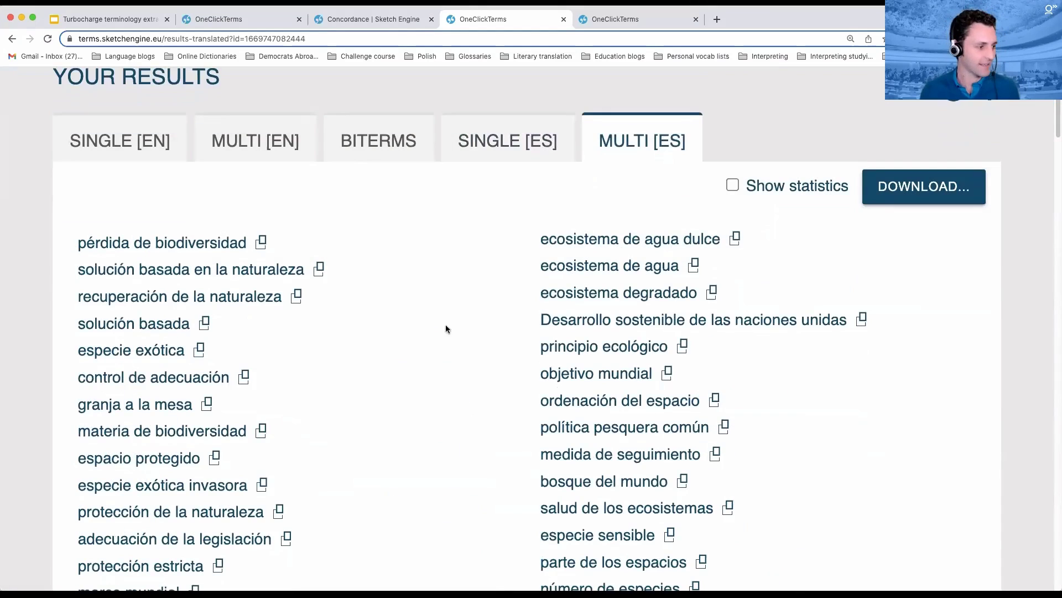
{"action": "left_click", "coordinate": [370, 141]}
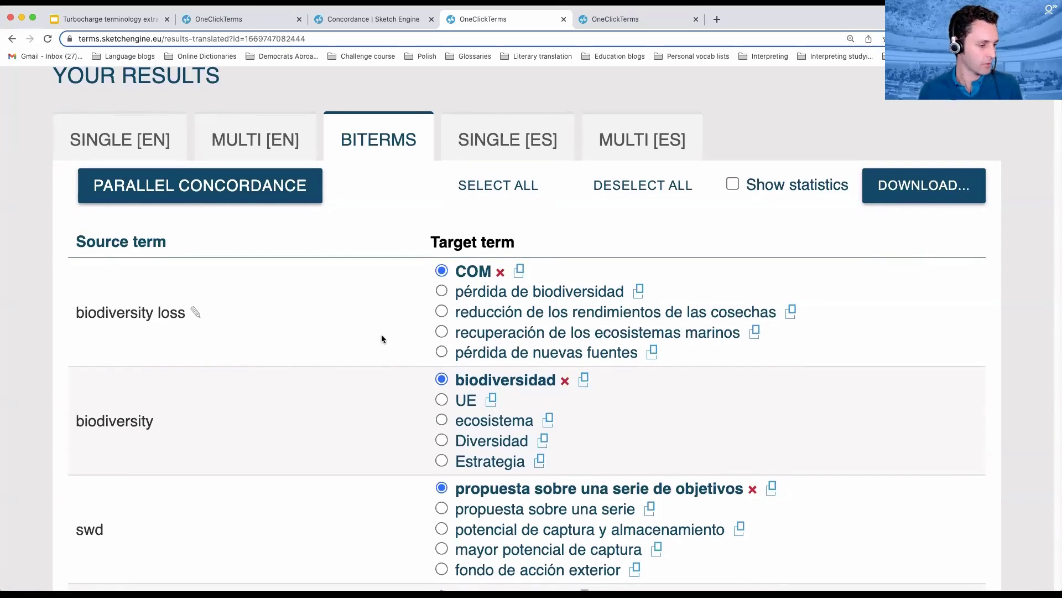
Pick pérdida de biodiversidad as the Spanish equivalent for biodiversity loss and scroll the list
{"action": "scroll", "coordinate": [365, 321], "scroll_direction": "down", "scroll_amount": 1}
{"action": "scroll", "coordinate": [344, 314], "scroll_direction": "down", "scroll_amount": 2}
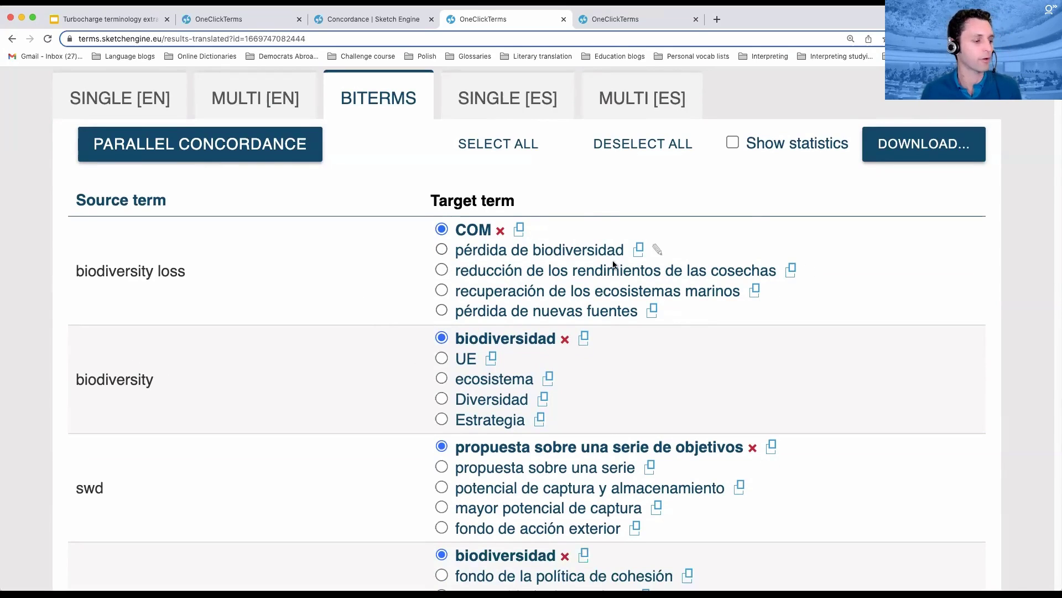
{"action": "left_click", "coordinate": [442, 250]}
{"action": "scroll", "coordinate": [478, 336], "scroll_direction": "down", "scroll_amount": 3}
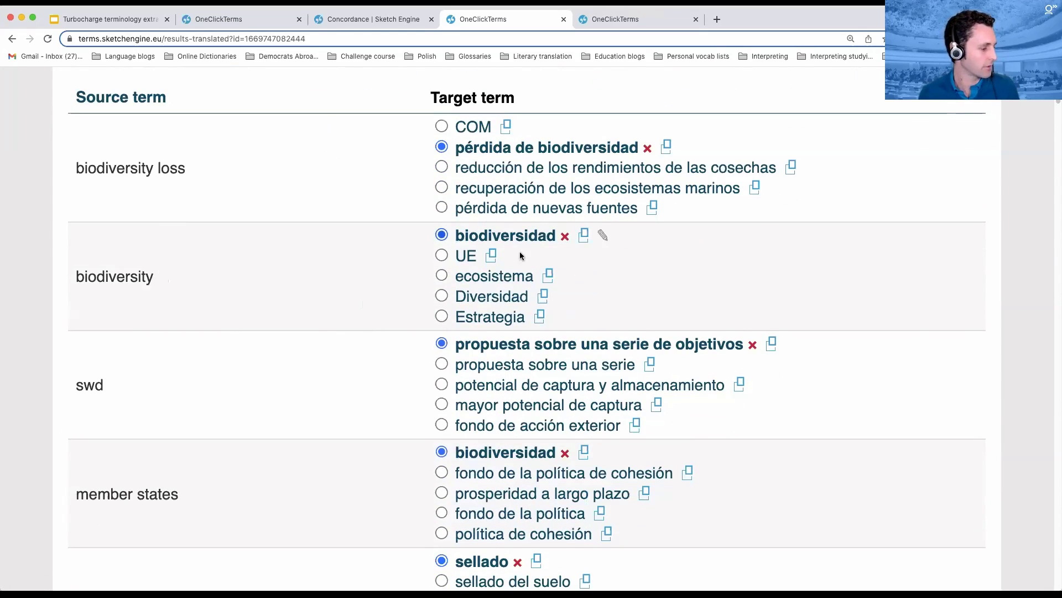
{"action": "scroll", "coordinate": [185, 422], "scroll_direction": "up", "scroll_amount": 5}
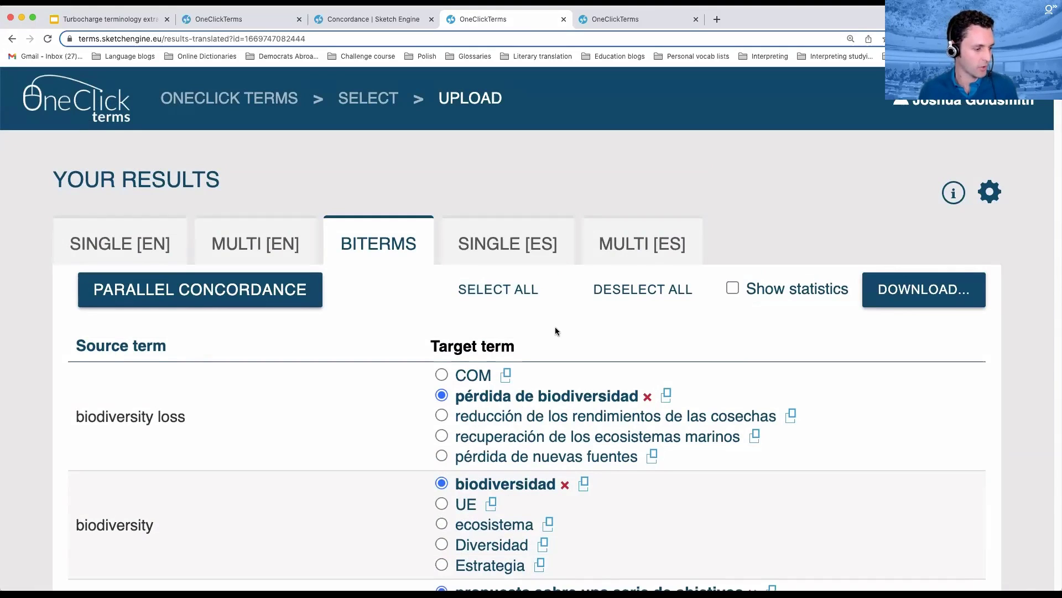
{"action": "scroll", "coordinate": [556, 331], "scroll_direction": "down", "scroll_amount": 1}
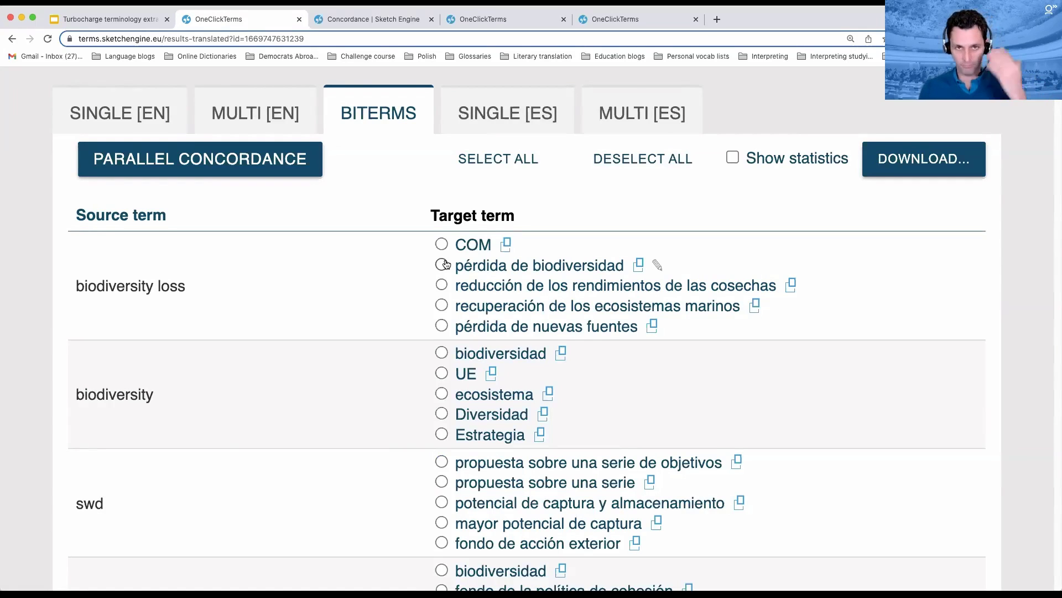
Select pérdida de biodiversidad as the translation for biodiversity loss
{"action": "left_click", "coordinate": [442, 265]}
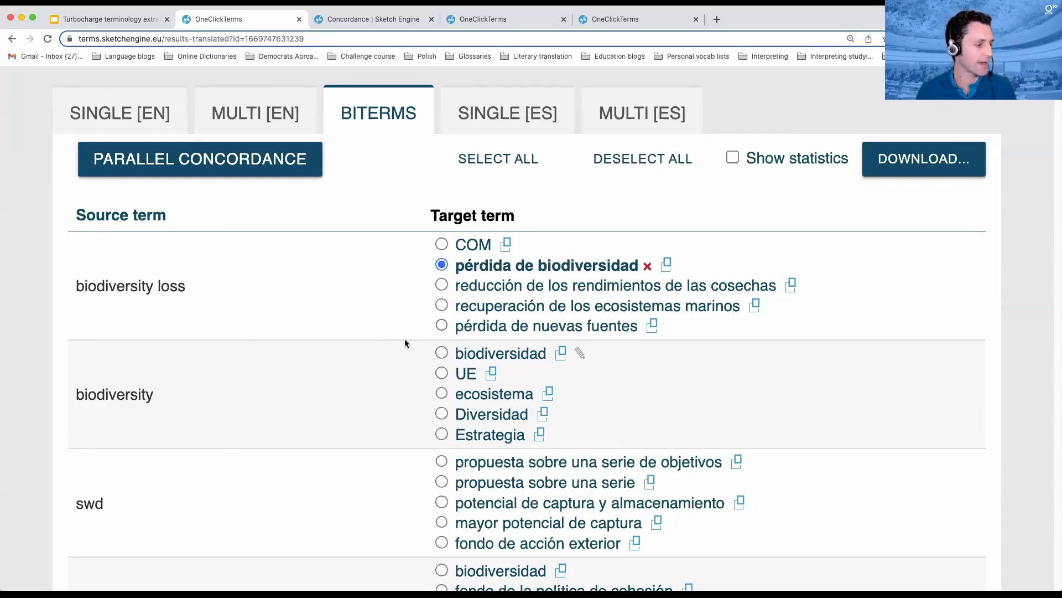
{"action": "scroll", "coordinate": [389, 338], "scroll_direction": "down", "scroll_amount": 3}
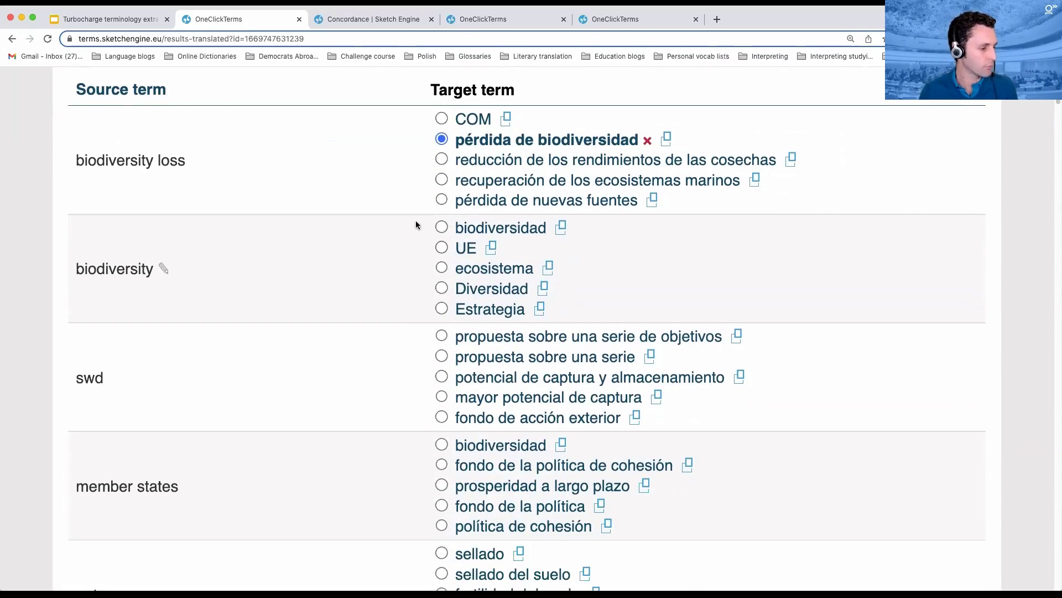
{"action": "scroll", "coordinate": [439, 233], "scroll_direction": "down", "scroll_amount": 10}
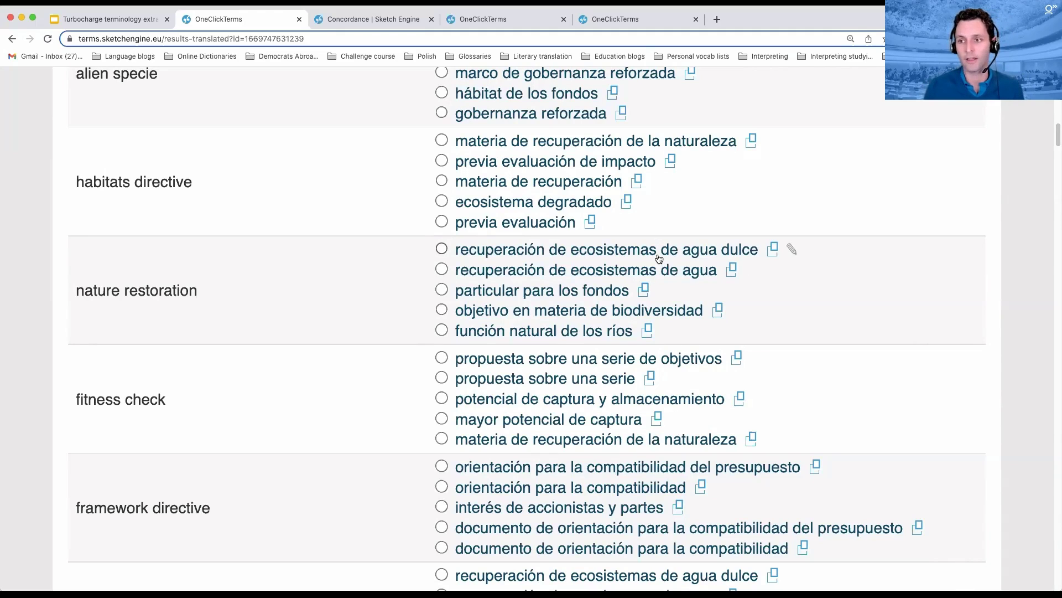
Set nature restoration's translation to 'recuperación de ecosistemas' by trimming ' de agua'
{"action": "left_click", "coordinate": [442, 269]}
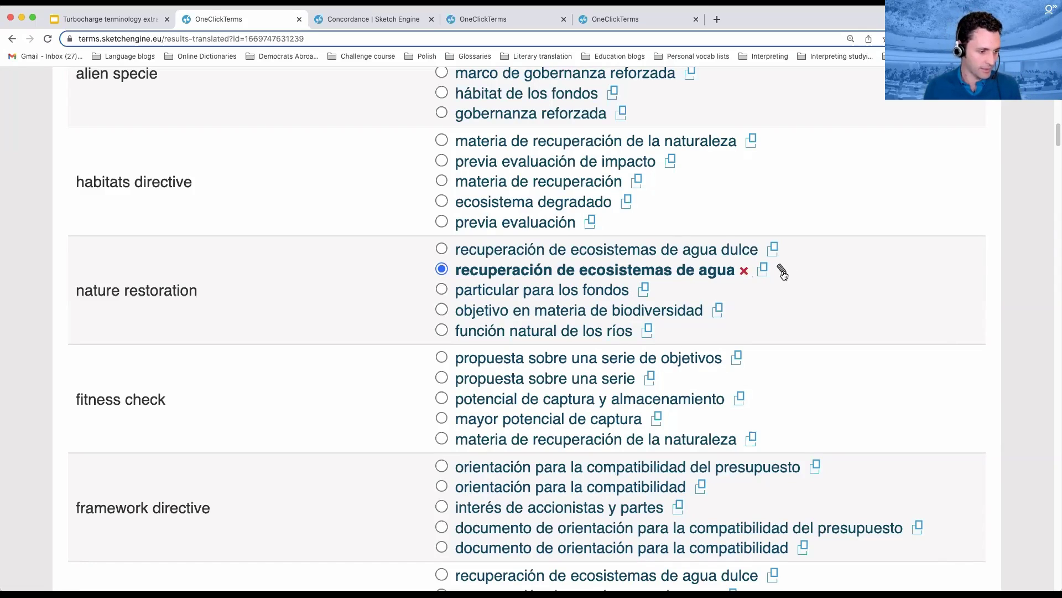
{"action": "left_click", "coordinate": [783, 271]}
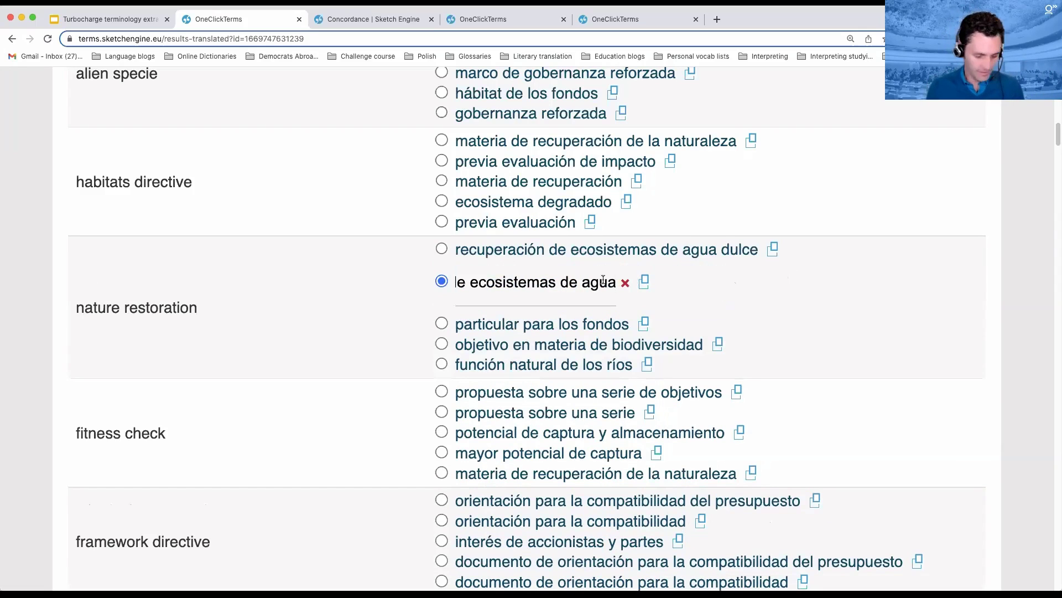
{"action": "key", "text": "alt+shift+Left"}
{"action": "key", "text": "alt+shift+Left"}
{"action": "key", "text": "shift+Left"}
{"action": "key", "text": "BackSpace"}
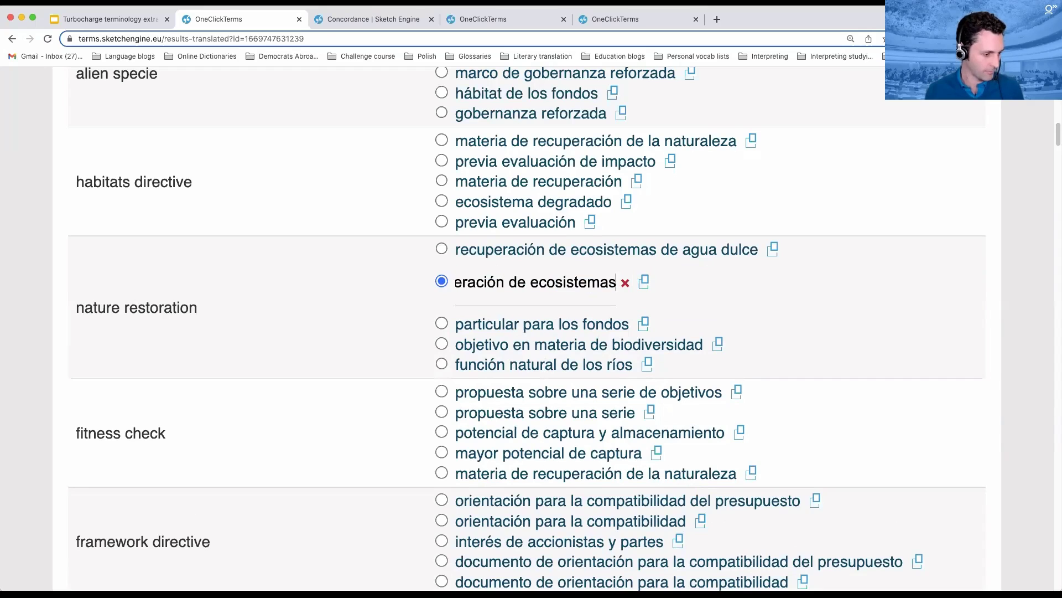
{"action": "key", "text": "Return"}
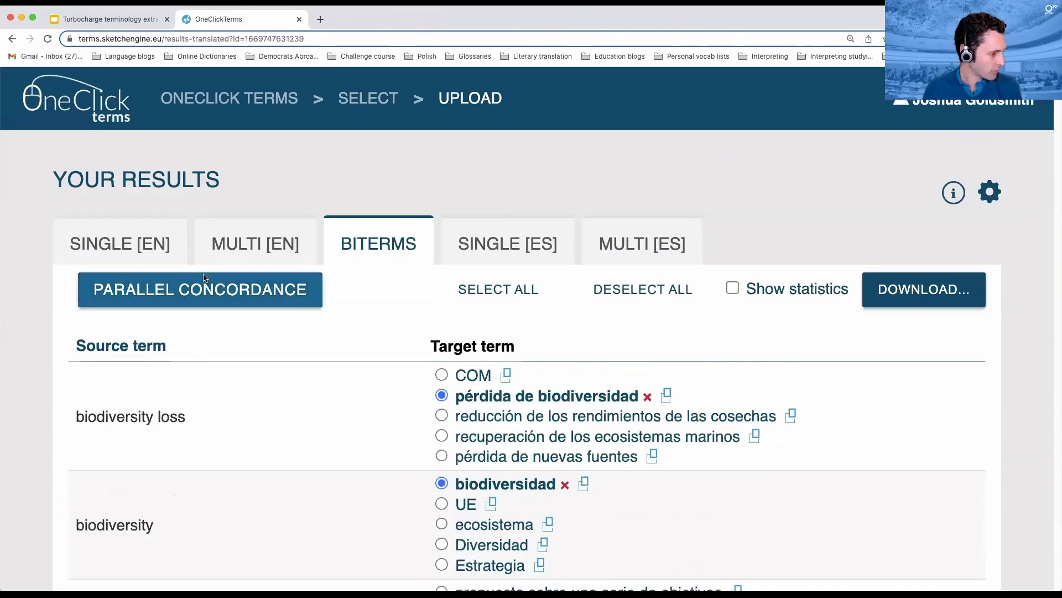
{"action": "left_click", "coordinate": [194, 289]}
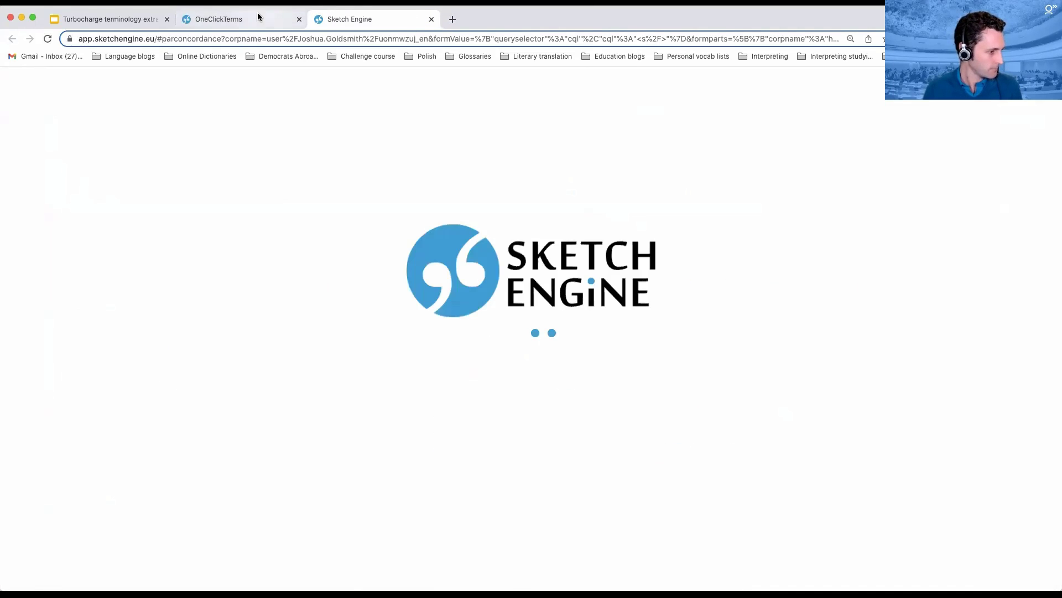
Check the loading parallel concordance tab and return to the term results
{"action": "left_click", "coordinate": [256, 17]}
{"action": "scroll", "coordinate": [299, 412], "scroll_direction": "up", "scroll_amount": 5}
{"action": "scroll", "coordinate": [299, 399], "scroll_direction": "down", "scroll_amount": 5}
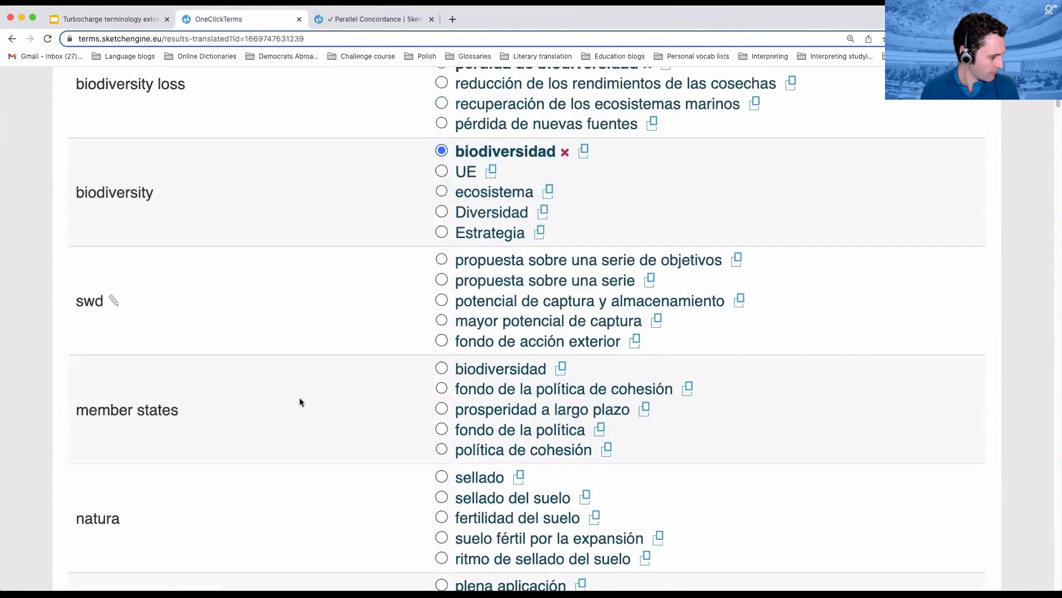
{"action": "left_click", "coordinate": [353, 18]}
{"action": "left_click", "coordinate": [235, 21]}
Correct the source term 'invasive alien specie' to 'invasive alien species'
{"action": "mouse_move", "coordinate": [221, 463]}
{"action": "left_click", "coordinate": [227, 434]}
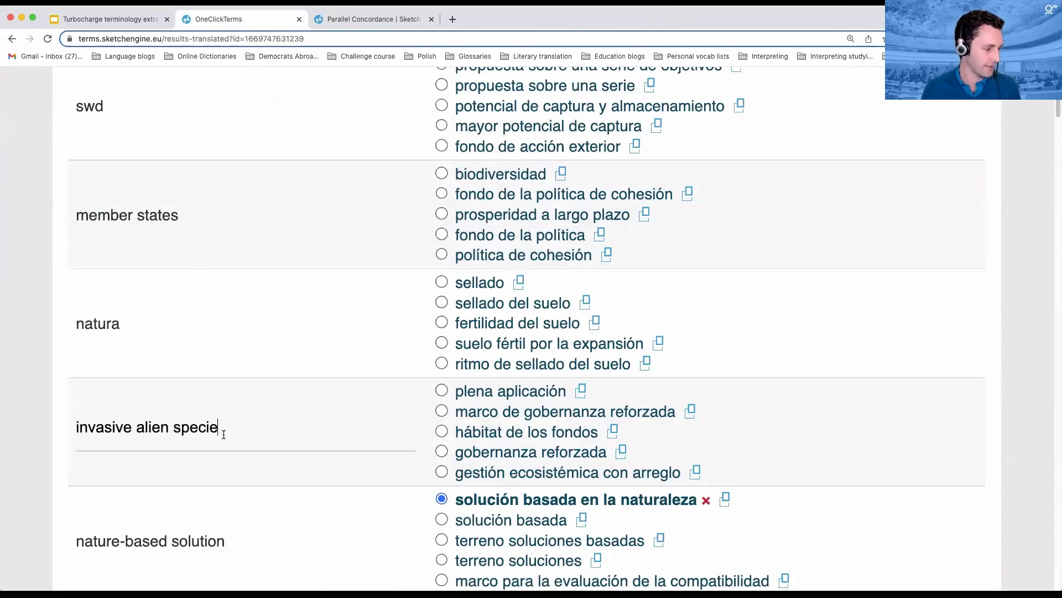
{"action": "type", "text": "s"}
{"action": "key", "text": "Return"}
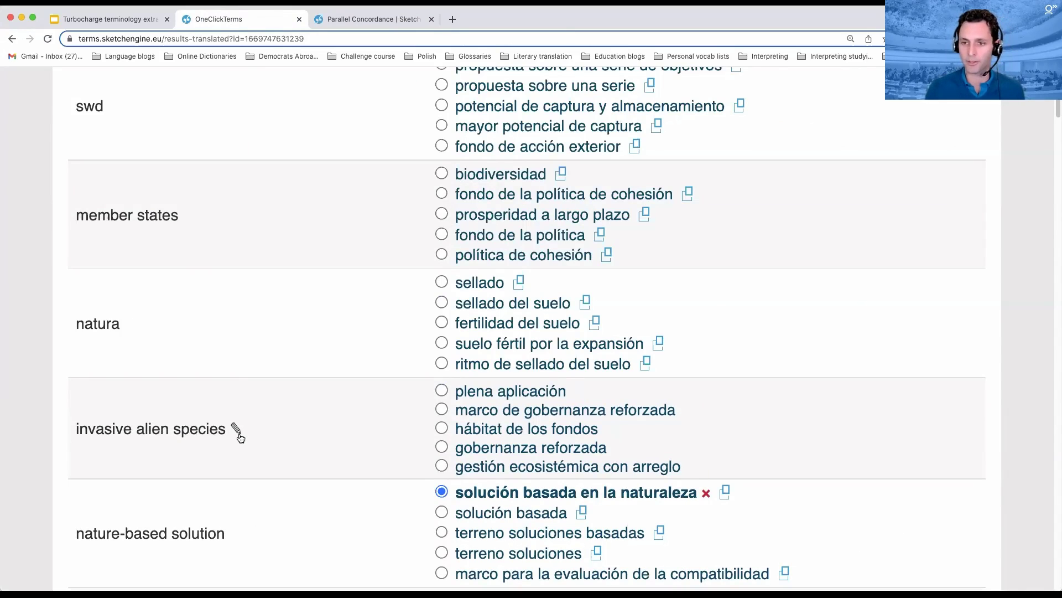
{"action": "key", "text": "ctrl+Tab"}
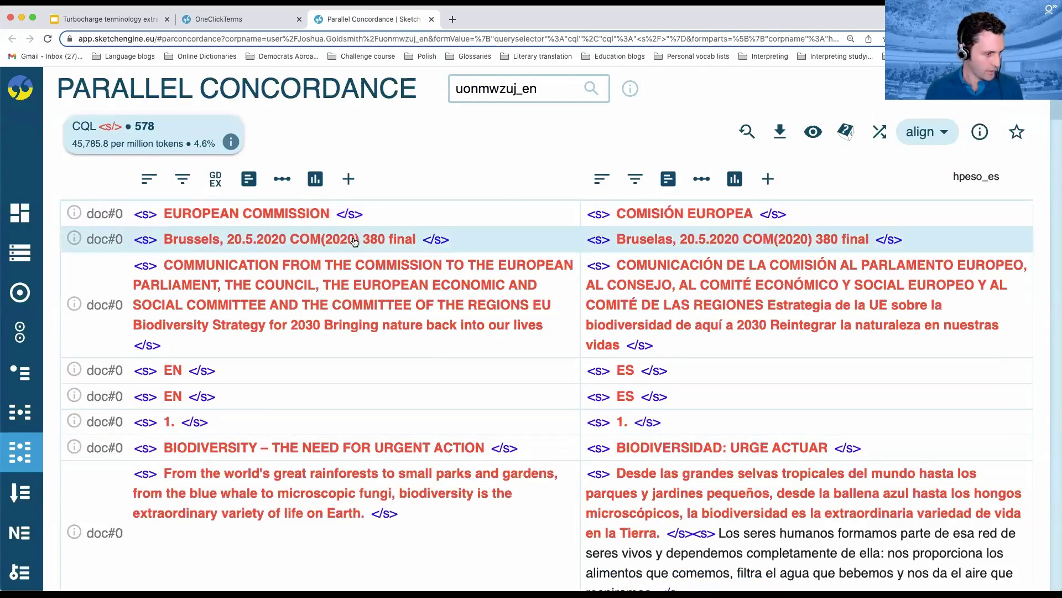
Search the concordance for 'invasive' and mark 'especies exóticas' in the matching Spanish sentence
{"action": "scroll", "coordinate": [463, 444], "scroll_direction": "down", "scroll_amount": 5}
{"action": "scroll", "coordinate": [465, 441], "scroll_direction": "down", "scroll_amount": 10}
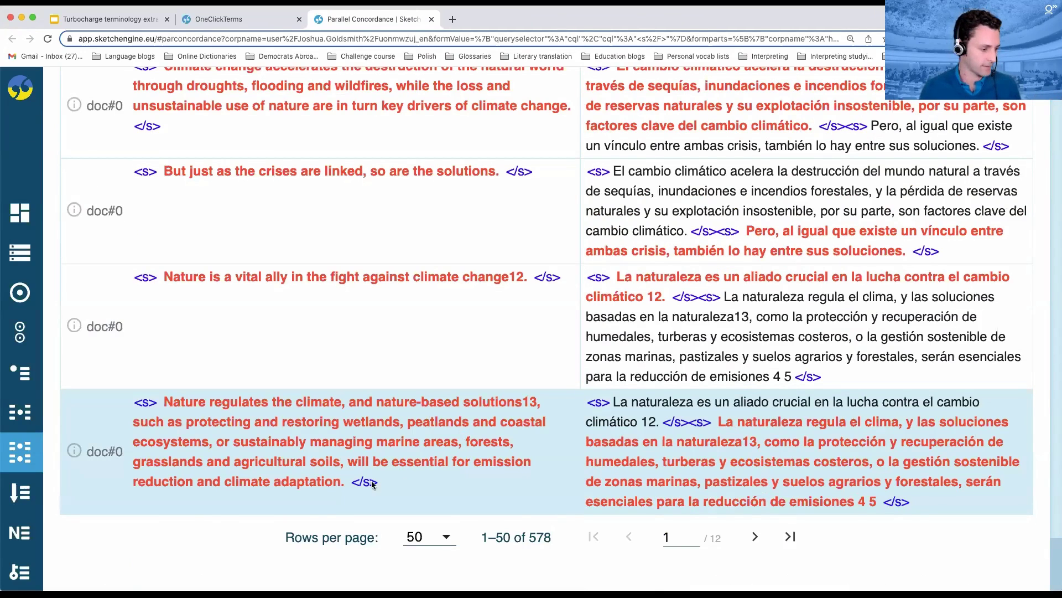
{"action": "key", "text": "super+f"}
{"action": "type", "text": "invasive"}
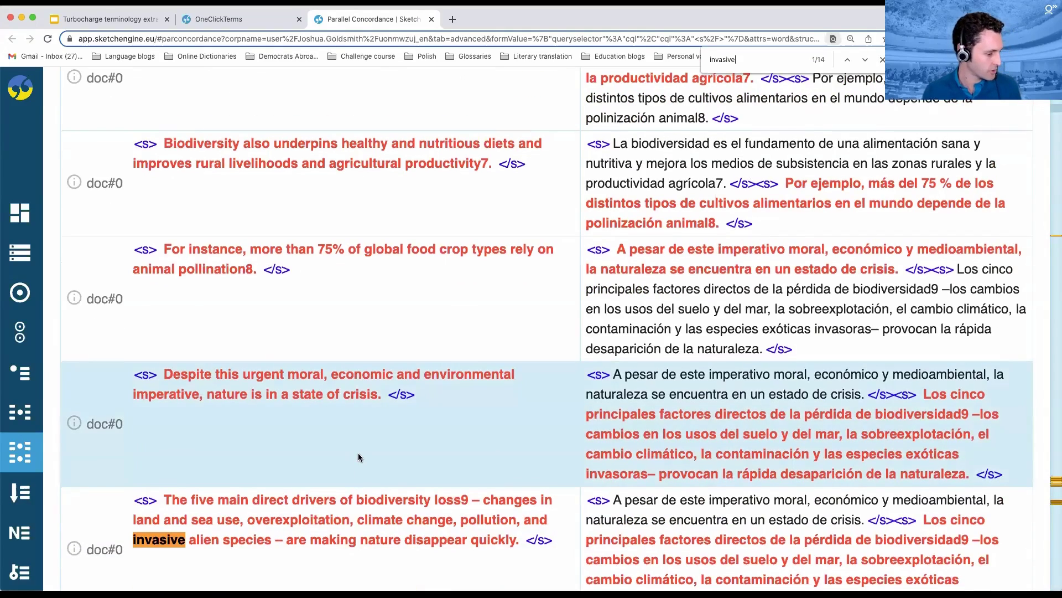
{"action": "scroll", "coordinate": [310, 420], "scroll_direction": "down", "scroll_amount": 3}
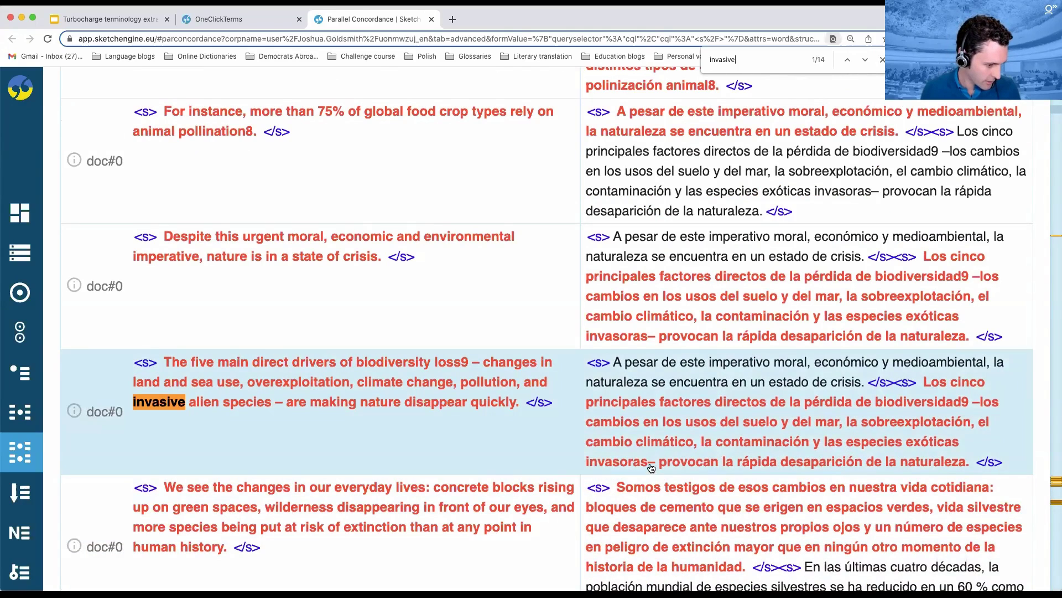
{"action": "left_click_drag", "start_coordinate": [958, 442], "coordinate": [851, 445]}
{"action": "key", "text": "ctrl+shift+Tab"}
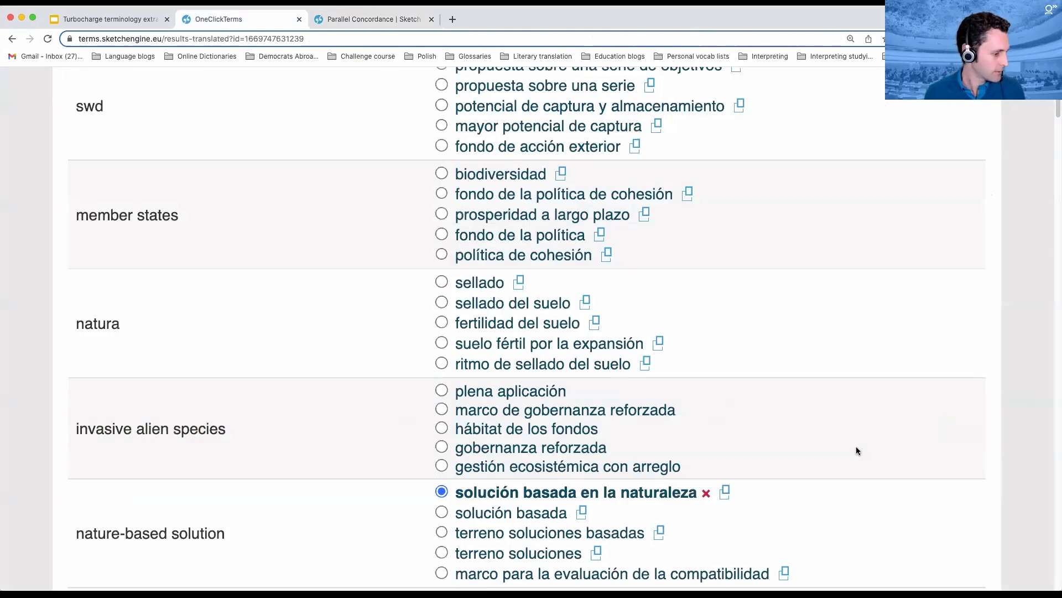
Enter 'especies exóticas invasivas' as the Spanish target term for invasive alien species
{"action": "left_click", "coordinate": [581, 390]}
{"action": "type", "text": "especies exóticas in"}
{"action": "type", "text": "vasivas"}
{"action": "key", "text": "alt+Left"}
{"action": "type", "text": "exóticas"}
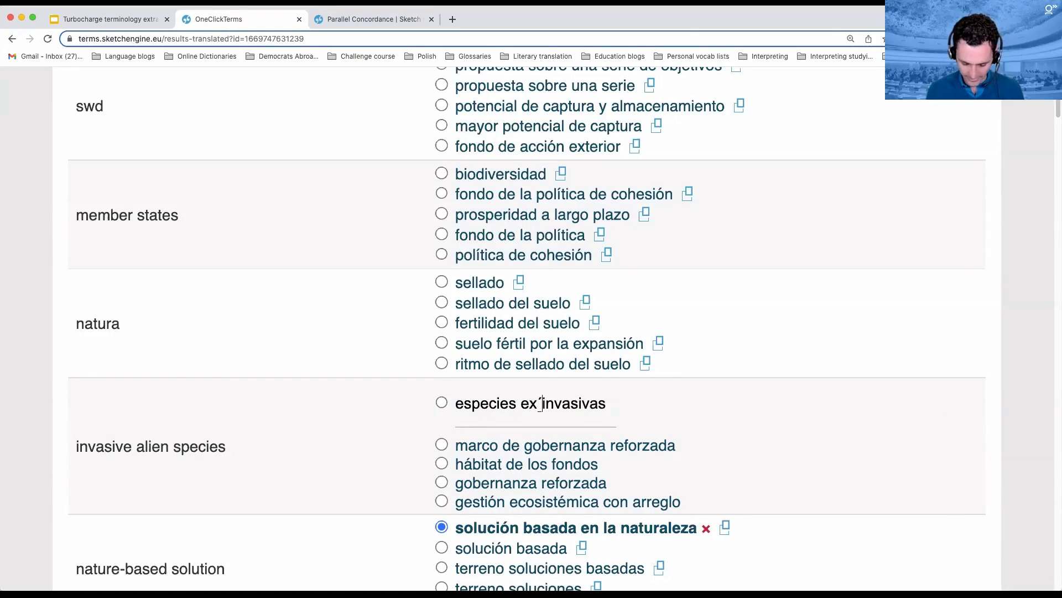
{"action": "key", "text": "Return"}
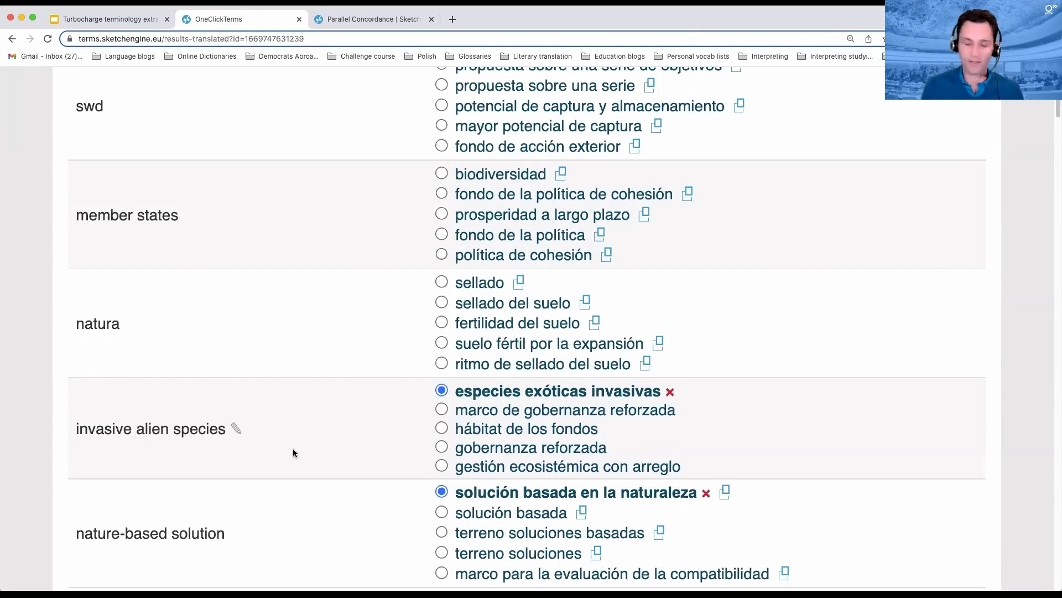
{"action": "key", "text": "ctrl+Tab"}
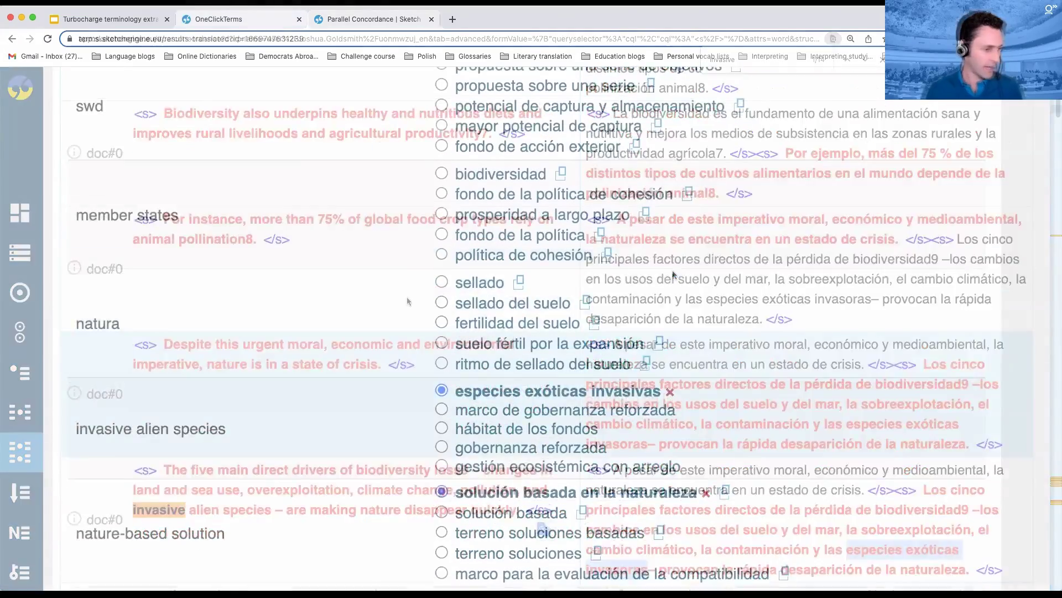
{"action": "scroll", "coordinate": [675, 274], "scroll_direction": "up", "scroll_amount": 10}
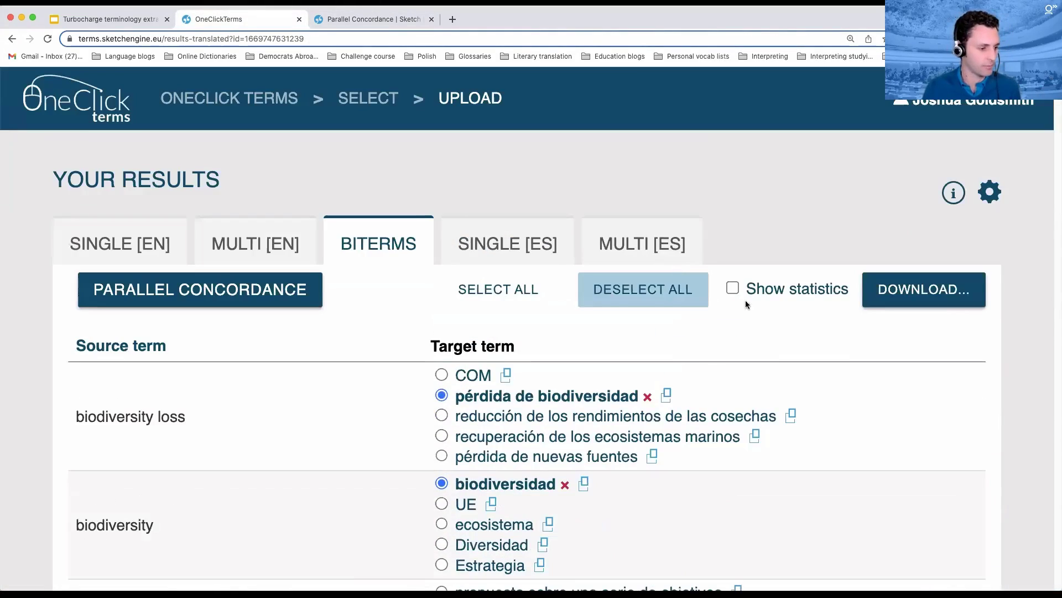
Export the reviewed bilingual term list in XLSX format
{"action": "left_click", "coordinate": [908, 289]}
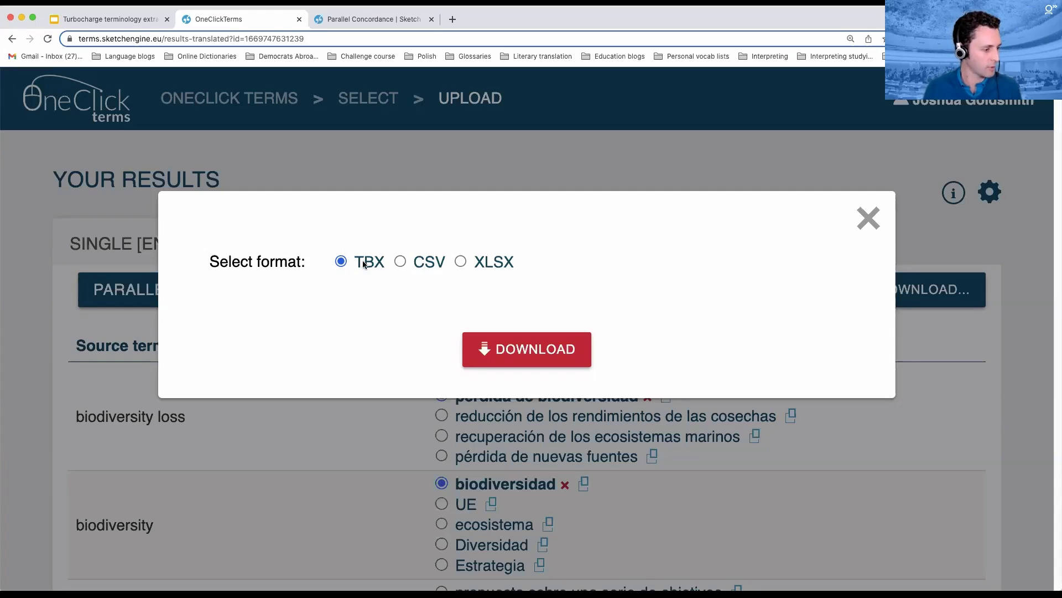
{"action": "left_click", "coordinate": [460, 261]}
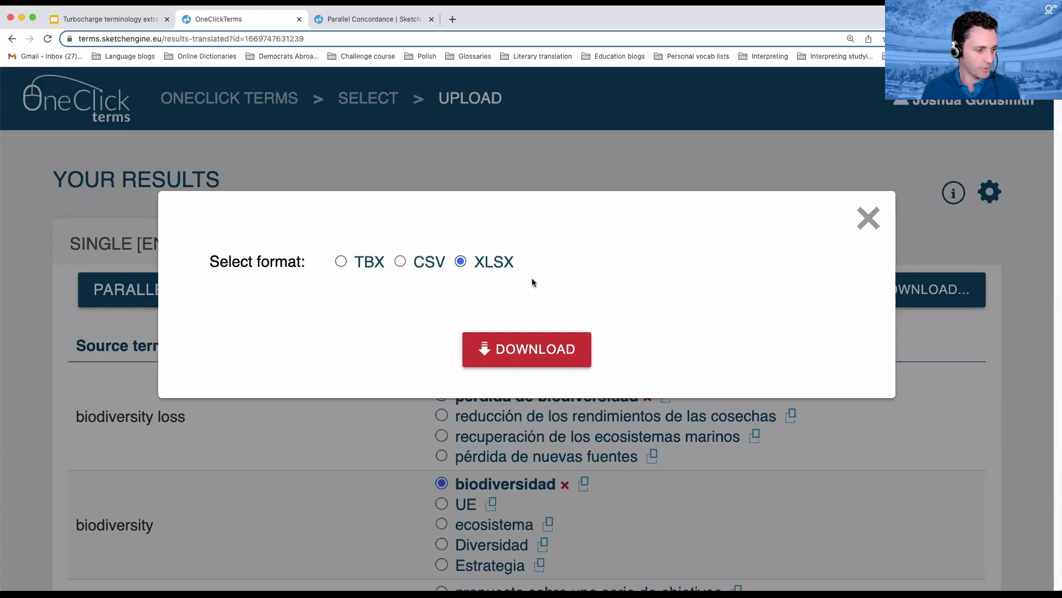
{"action": "left_click", "coordinate": [530, 349]}
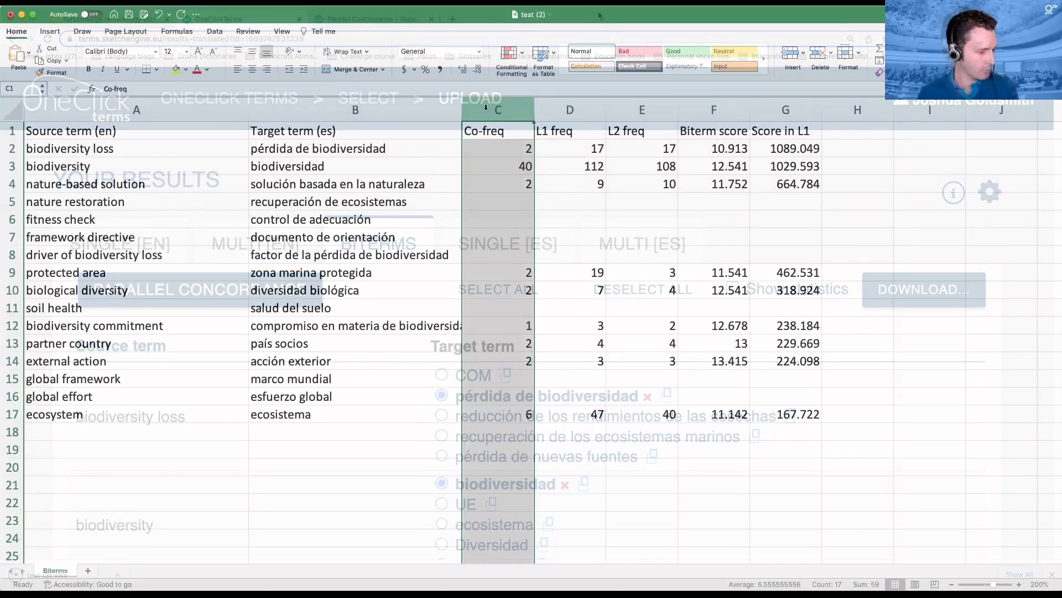
Delete the statistics columns C through G from the term sheet
{"action": "key", "text": "shift+Right"}
{"action": "key", "text": "shift+Right"}
{"action": "key", "text": "shift+Right"}
{"action": "key", "text": "shift+Right"}
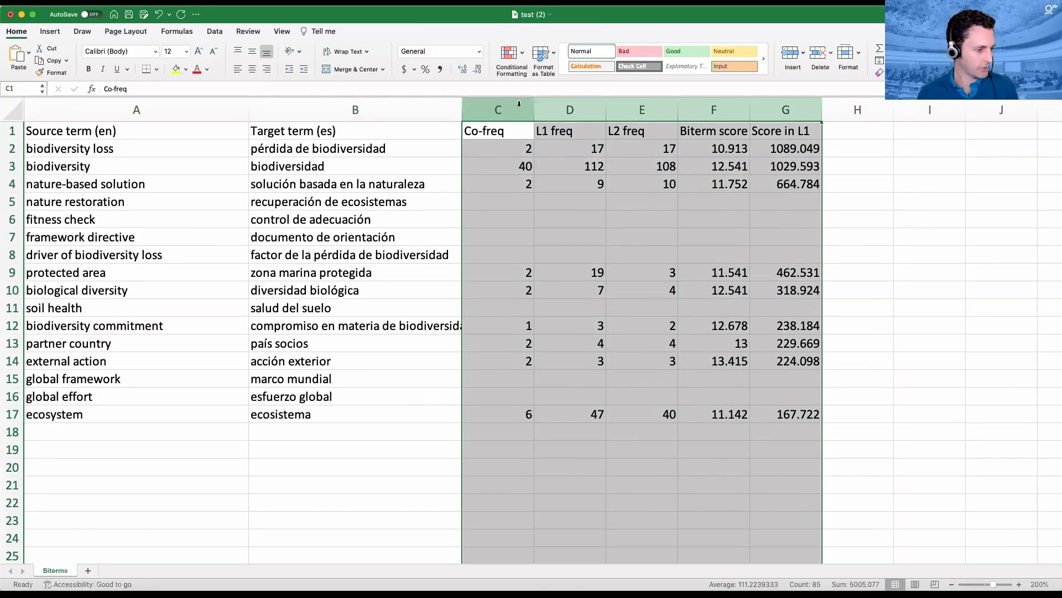
{"action": "right_click", "coordinate": [525, 105]}
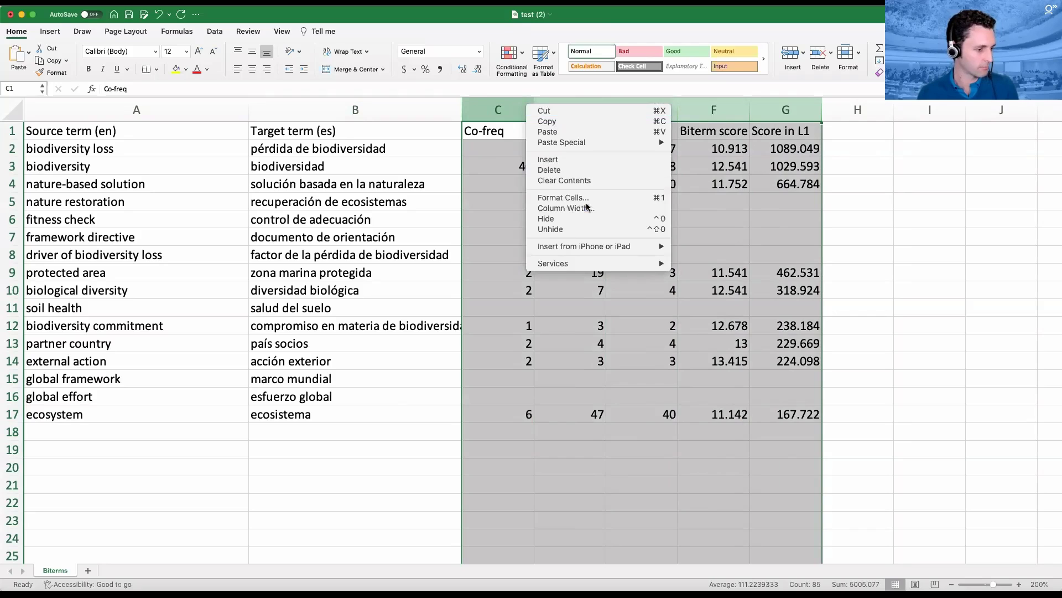
{"action": "left_click", "coordinate": [574, 175]}
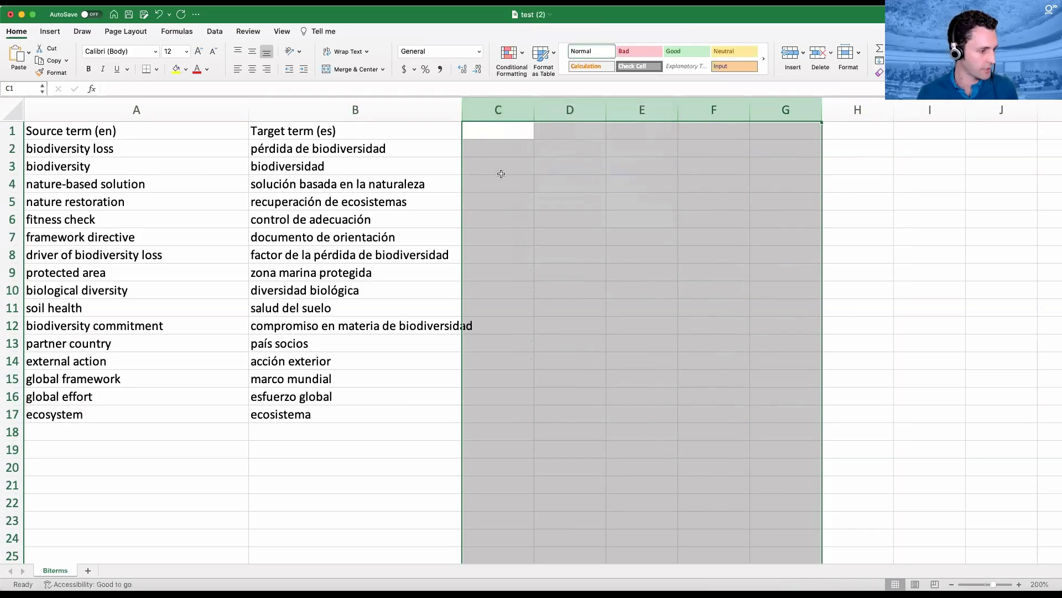
Head column A 'English' and column B 'Spanish', then save the workbook
{"action": "left_click", "coordinate": [88, 136]}
{"action": "type", "text": "English"}
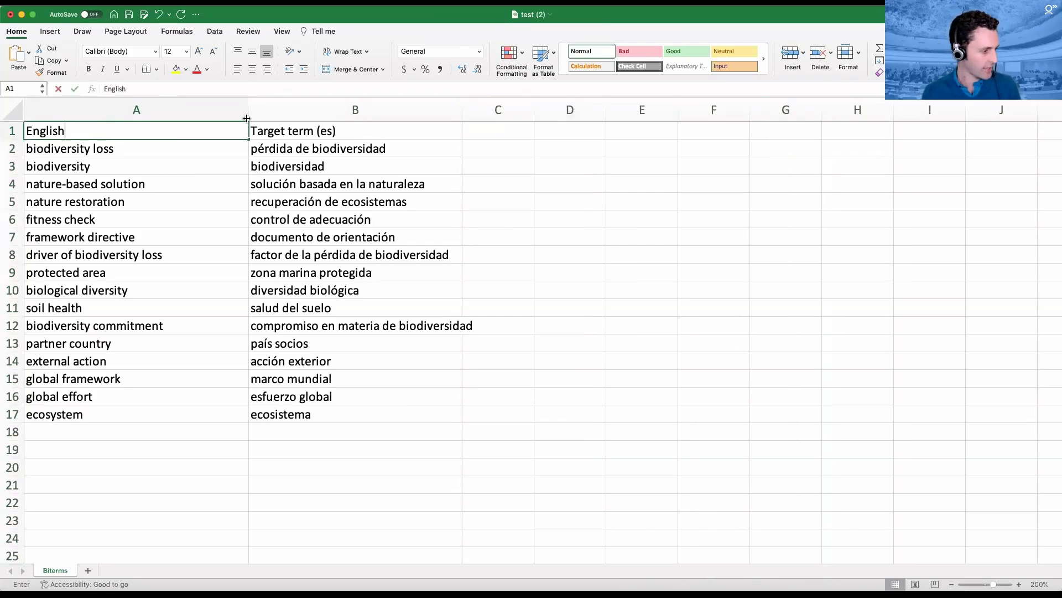
{"action": "key", "text": "Tab"}
{"action": "type", "text": "Spanish"}
{"action": "key", "text": "Return"}
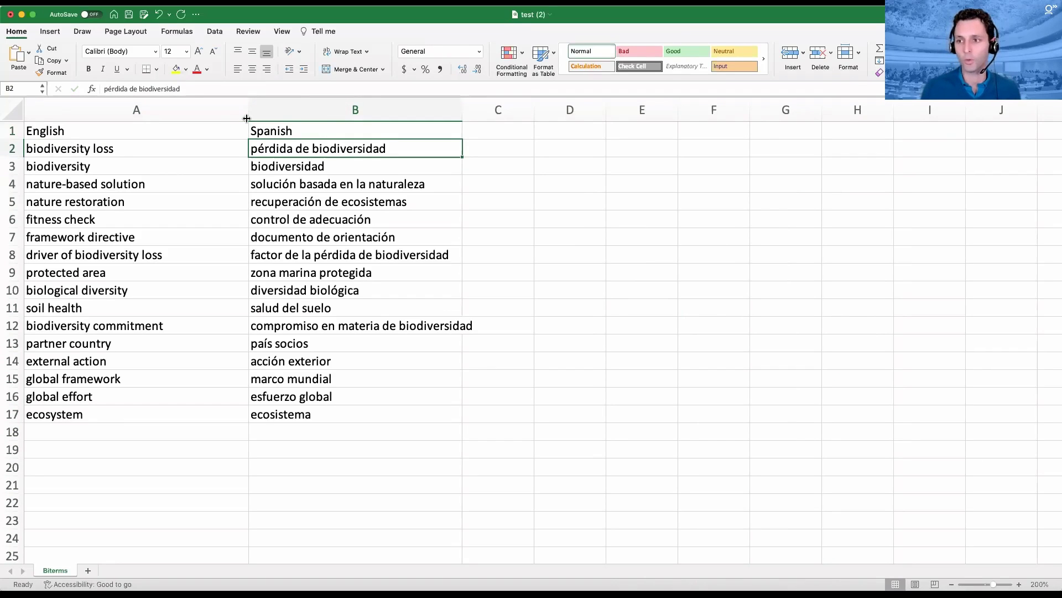
{"action": "key", "text": "super+s"}
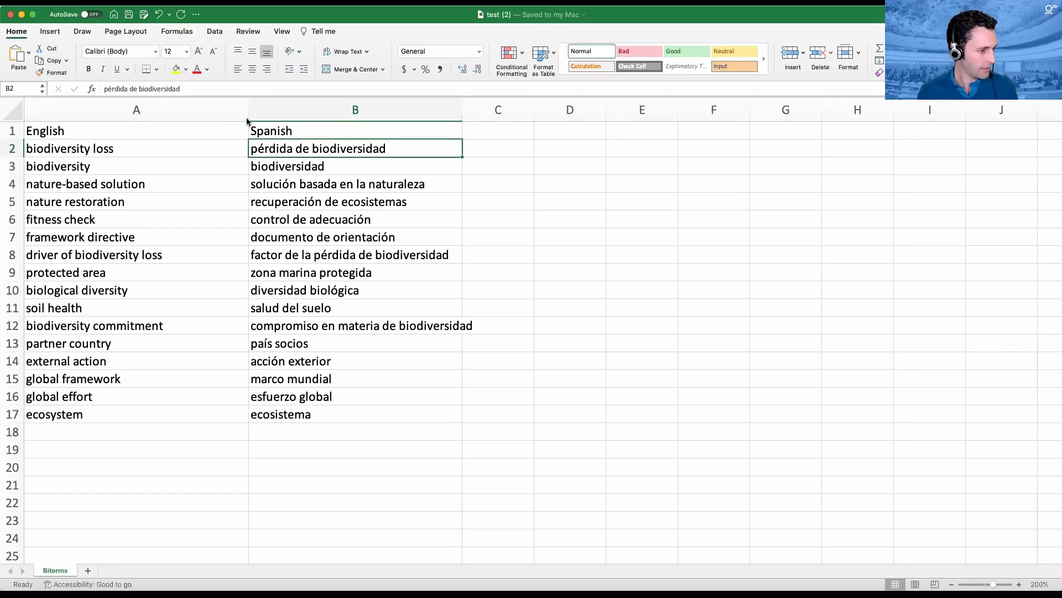